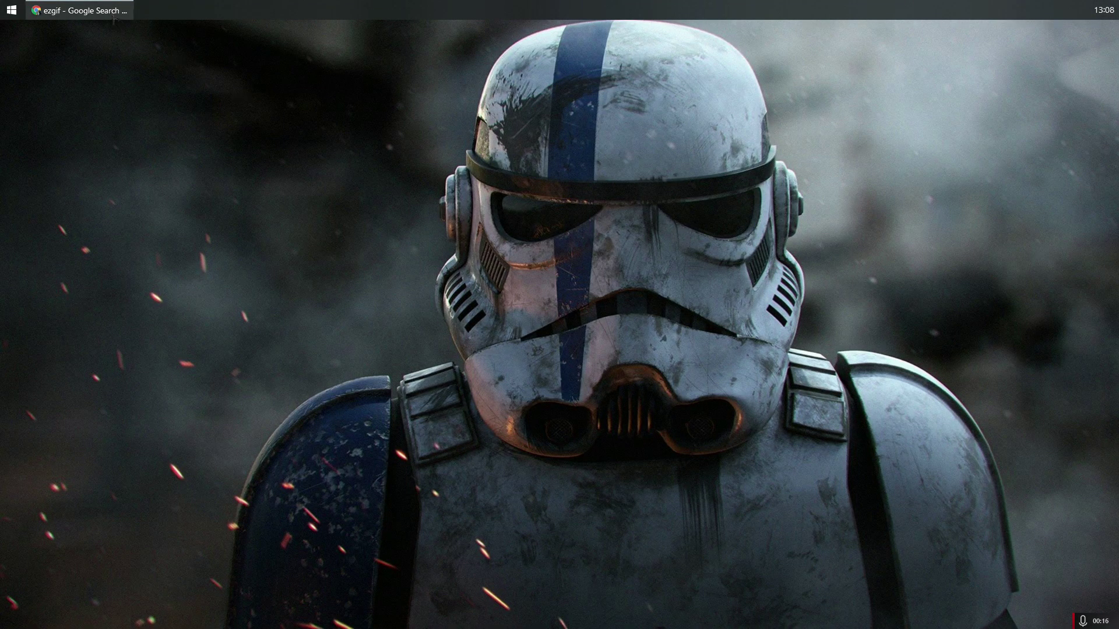
Step: Return to the browser and open the Ezgif result from the Google results
{"action": "mouse_move", "coordinate": [78, 10]}
{"action": "left_click", "coordinate": [80, 61]}
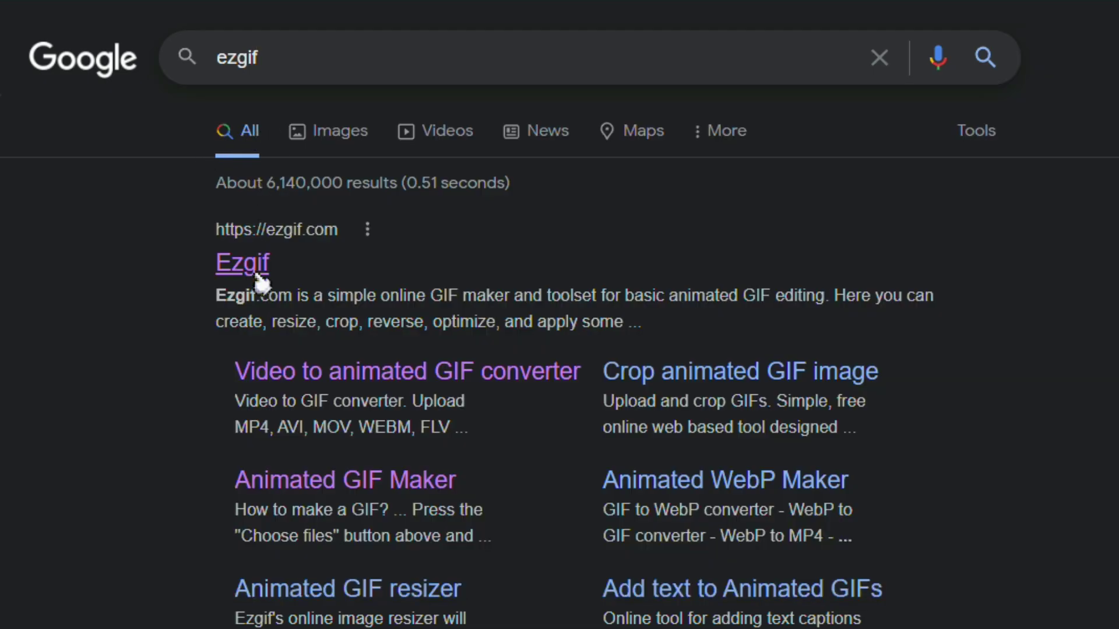
{"action": "left_click", "coordinate": [243, 262]}
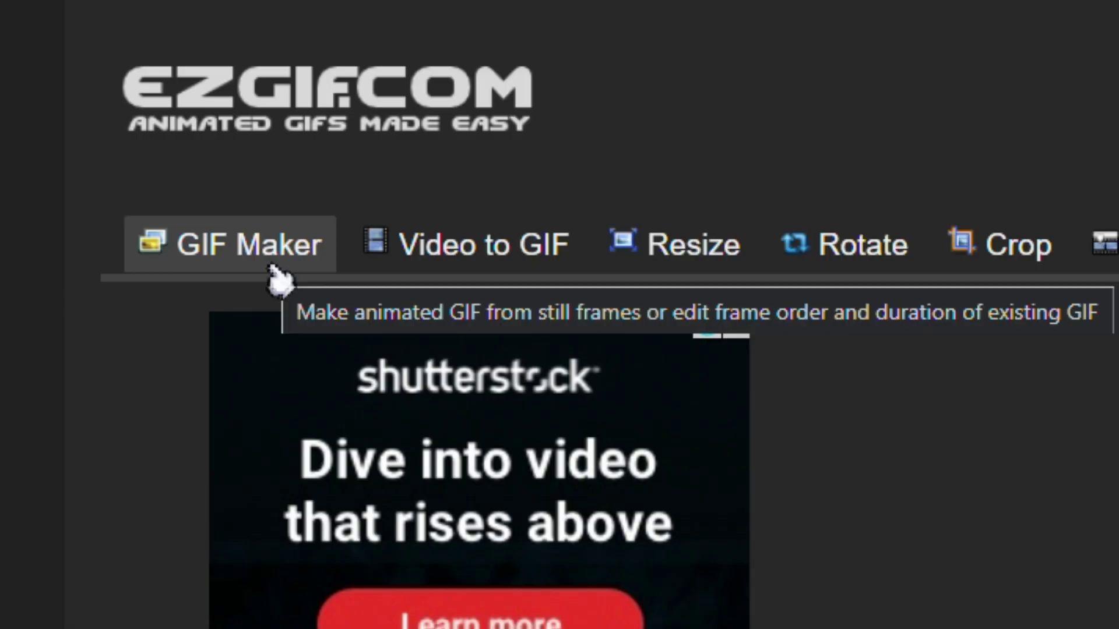
Step: Upload the three images from File Explorer into ezgif's Animated GIF Maker
{"action": "left_click", "coordinate": [161, 182]}
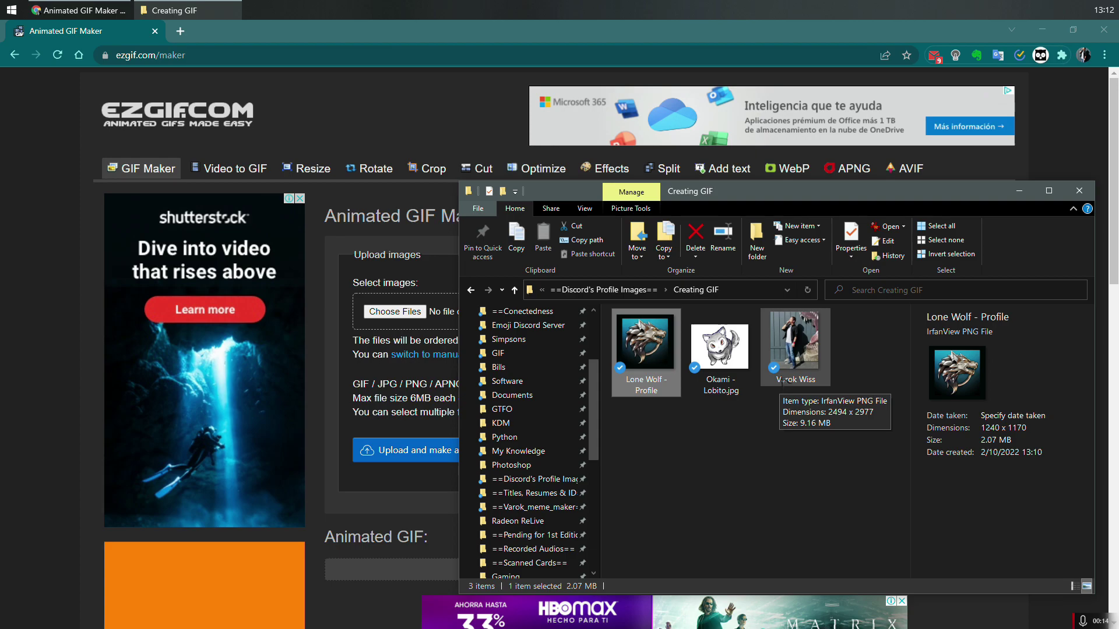
{"action": "left_click_drag", "start_coordinate": [792, 350], "coordinate": [412, 312]}
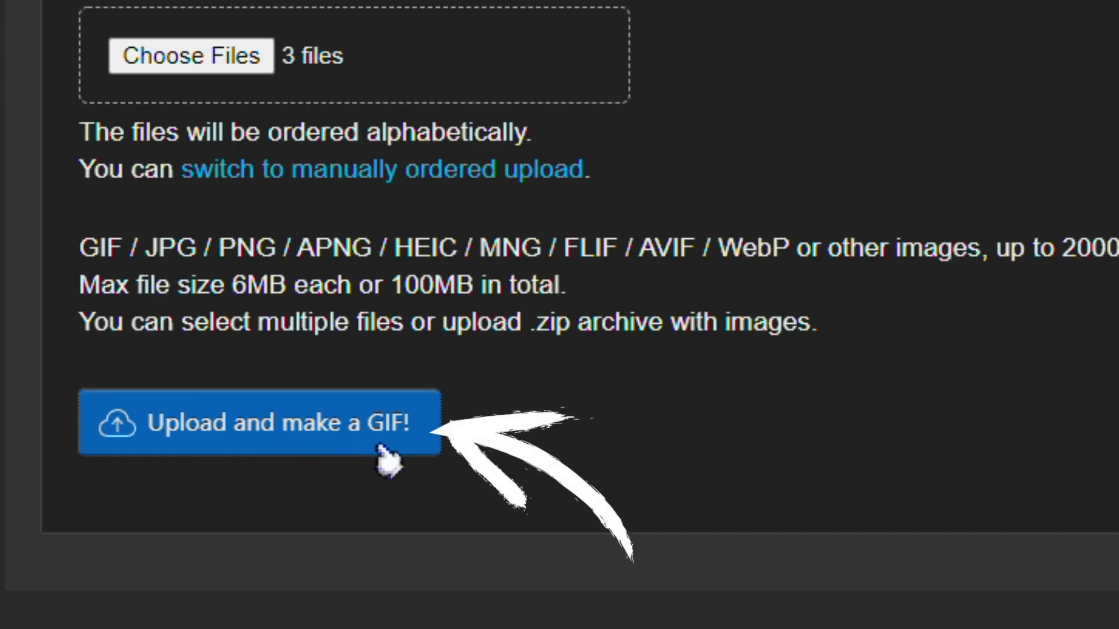
{"action": "left_click", "coordinate": [382, 453]}
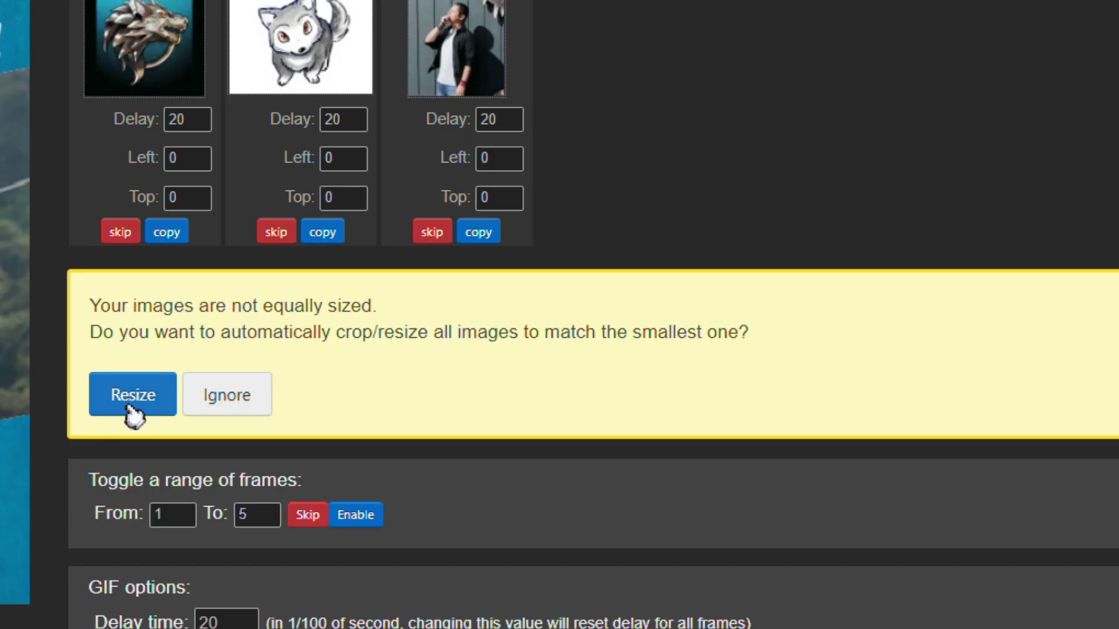
Step: Resize all frames to match and order them: wolf emblem, wolf cub, man's photo
{"action": "left_click", "coordinate": [133, 395]}
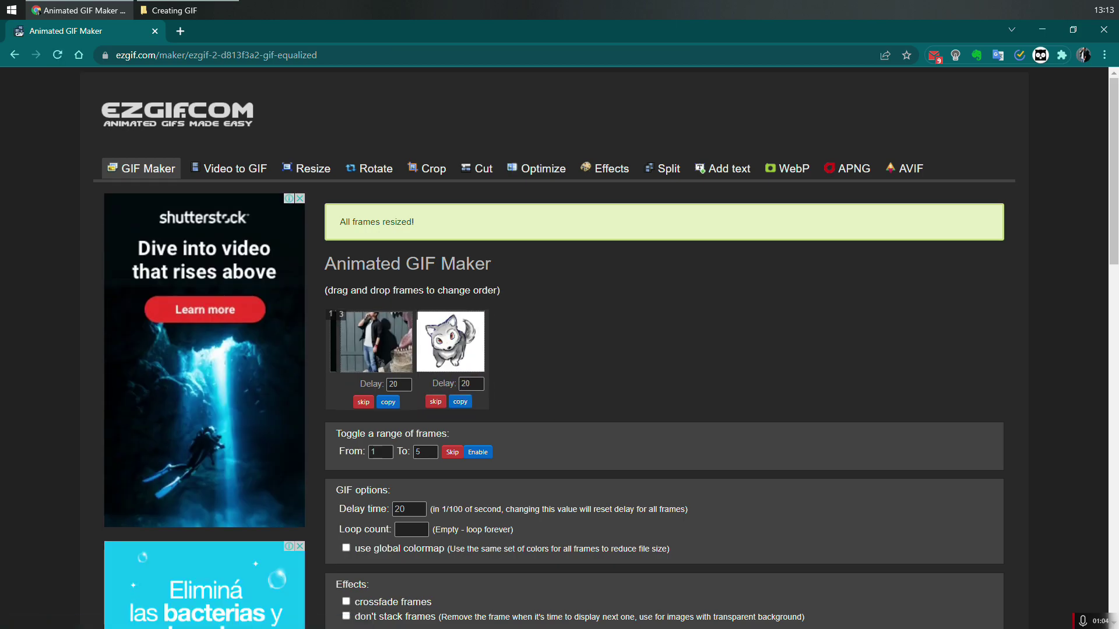
{"action": "left_click_drag", "start_coordinate": [367, 362], "coordinate": [400, 366]}
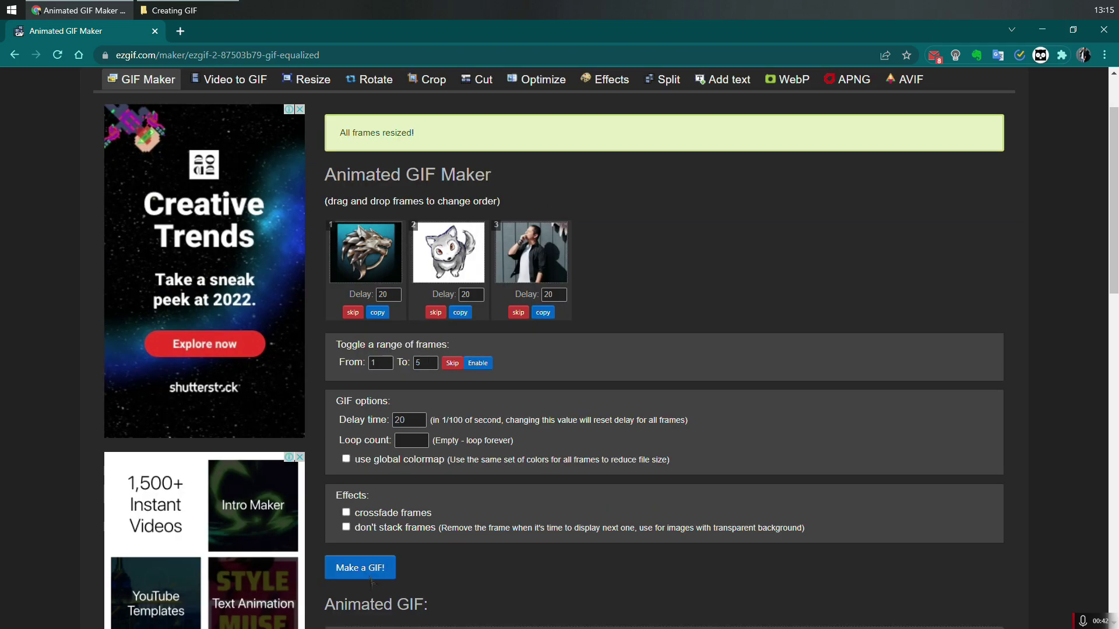
{"action": "scroll", "coordinate": [420, 535], "scroll_direction": "down", "scroll_amount": 5}
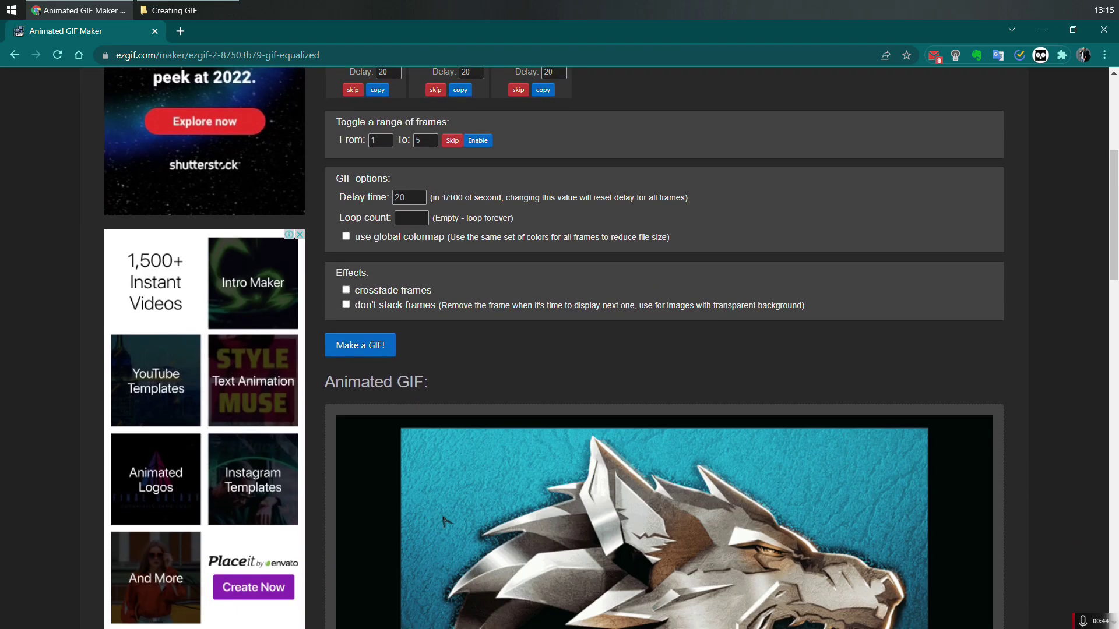
{"action": "scroll", "coordinate": [525, 437], "scroll_direction": "down", "scroll_amount": 5}
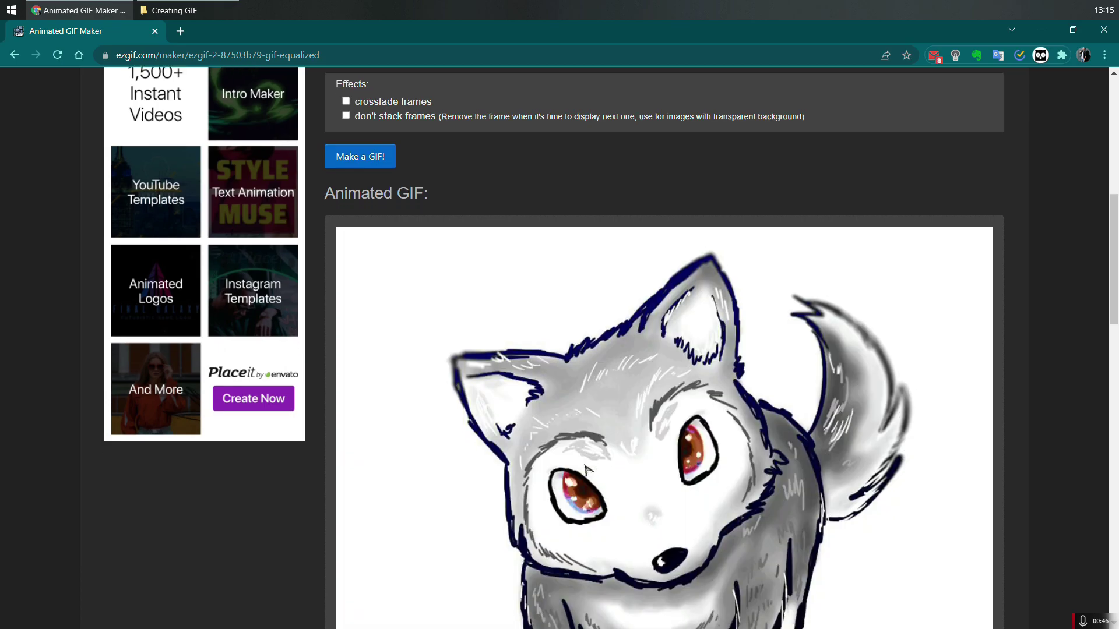
{"action": "scroll", "coordinate": [586, 468], "scroll_direction": "up", "scroll_amount": 3}
{"action": "scroll", "coordinate": [586, 469], "scroll_direction": "up", "scroll_amount": 3}
{"action": "scroll", "coordinate": [586, 469], "scroll_direction": "up", "scroll_amount": 4}
{"action": "scroll", "coordinate": [587, 469], "scroll_direction": "up", "scroll_amount": 2}
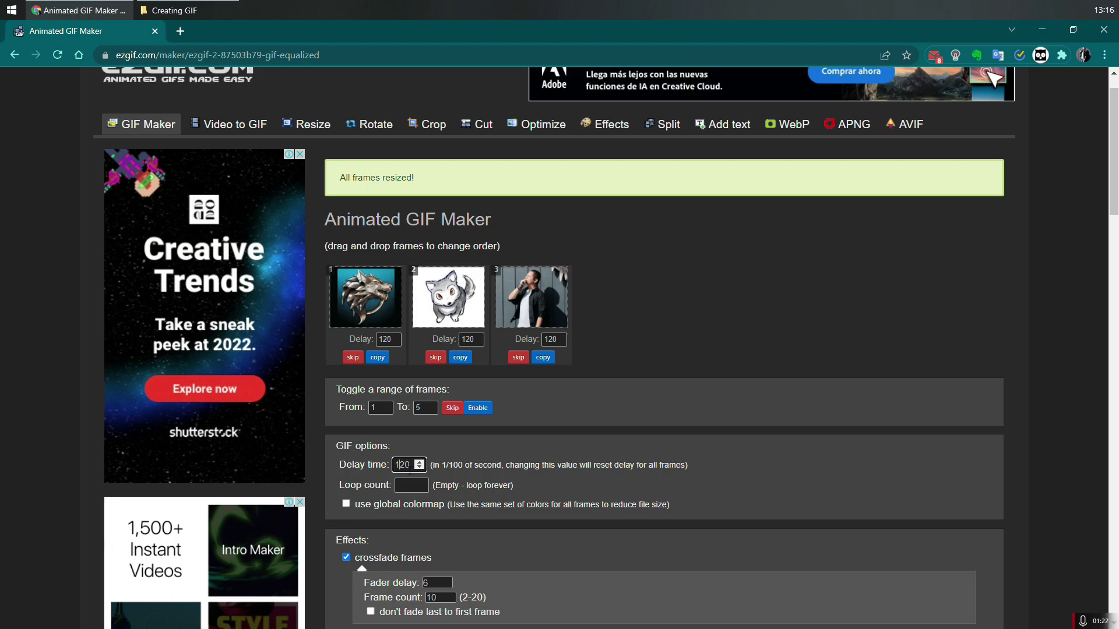
{"action": "scroll", "coordinate": [560, 350], "scroll_direction": "down", "scroll_amount": 5}
Step: Generate the crossfading animated GIF from the three frames, 12.29MiB
{"action": "left_click", "coordinate": [360, 454]}
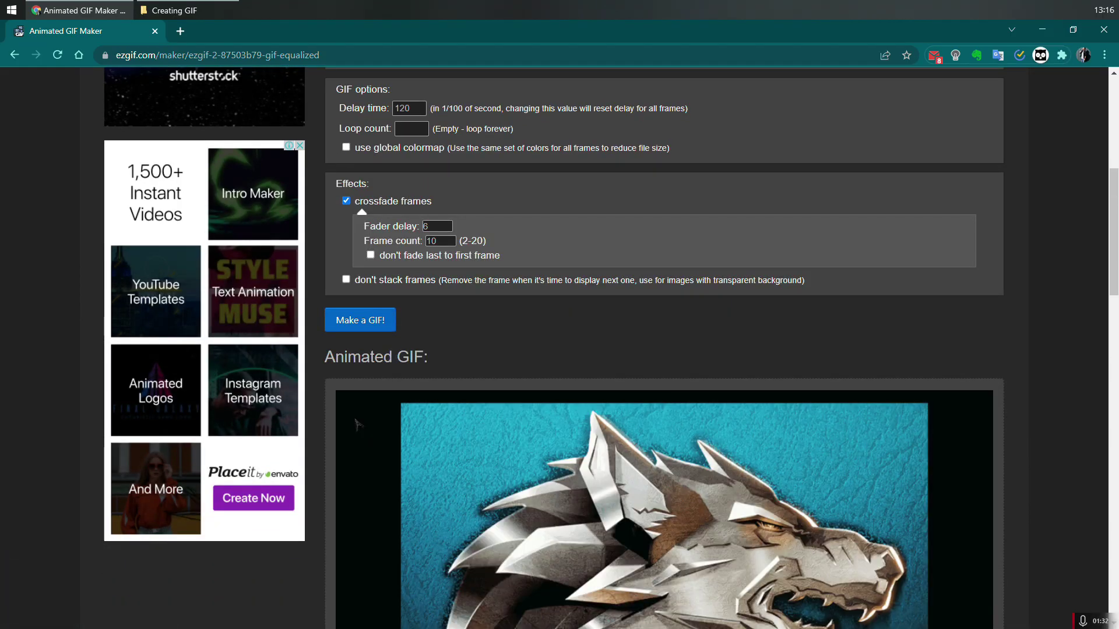
{"action": "scroll", "coordinate": [414, 441], "scroll_direction": "down", "scroll_amount": 2}
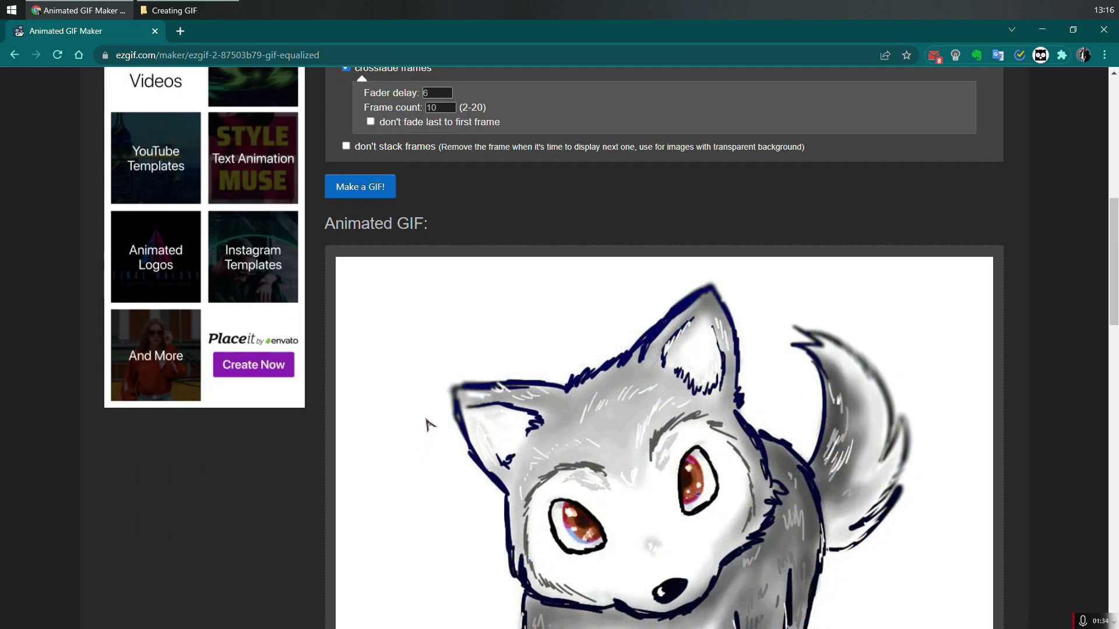
{"action": "scroll", "coordinate": [430, 424], "scroll_direction": "down", "scroll_amount": 2}
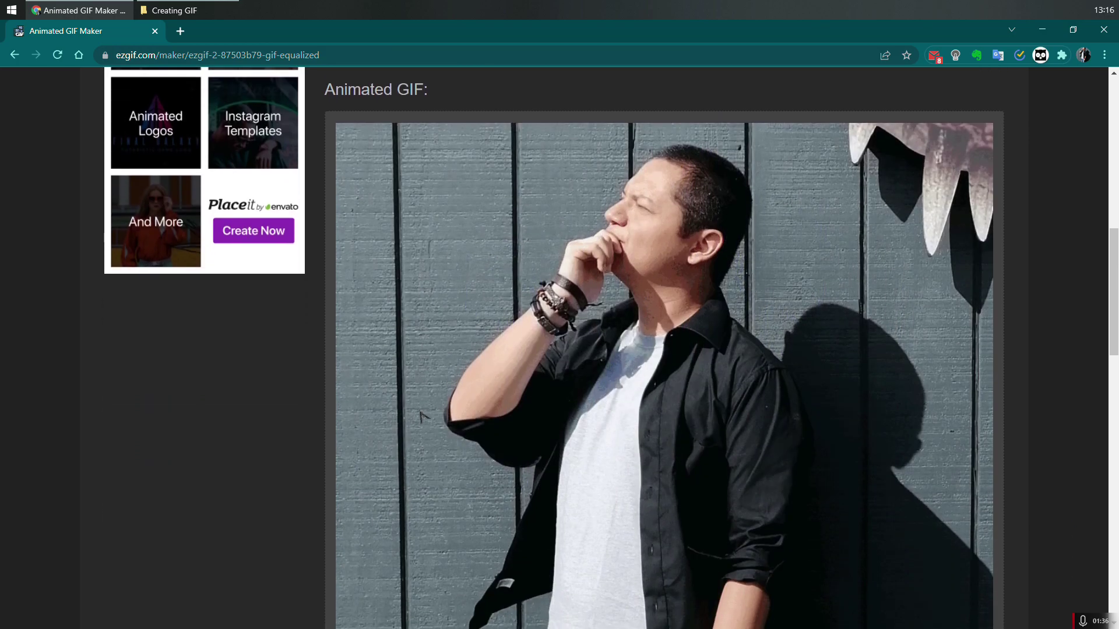
{"action": "scroll", "coordinate": [430, 423], "scroll_direction": "down", "scroll_amount": 3}
{"action": "scroll", "coordinate": [423, 418], "scroll_direction": "up", "scroll_amount": 5}
{"action": "scroll", "coordinate": [423, 417], "scroll_direction": "up", "scroll_amount": 2}
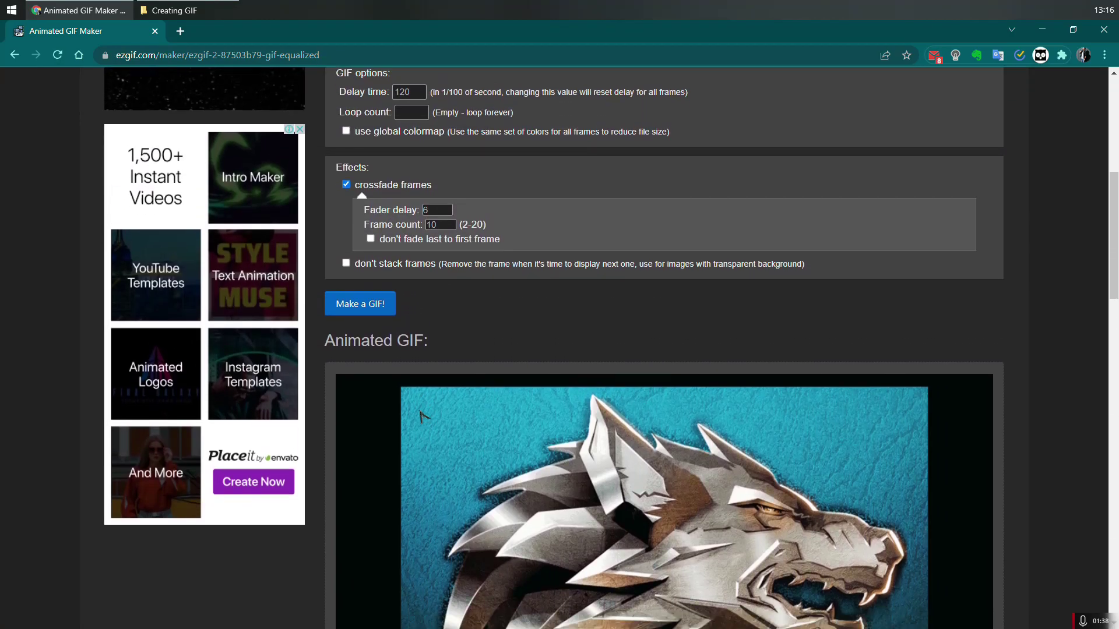
{"action": "scroll", "coordinate": [673, 496], "scroll_direction": "down", "scroll_amount": 6}
{"action": "scroll", "coordinate": [674, 497], "scroll_direction": "down", "scroll_amount": 1}
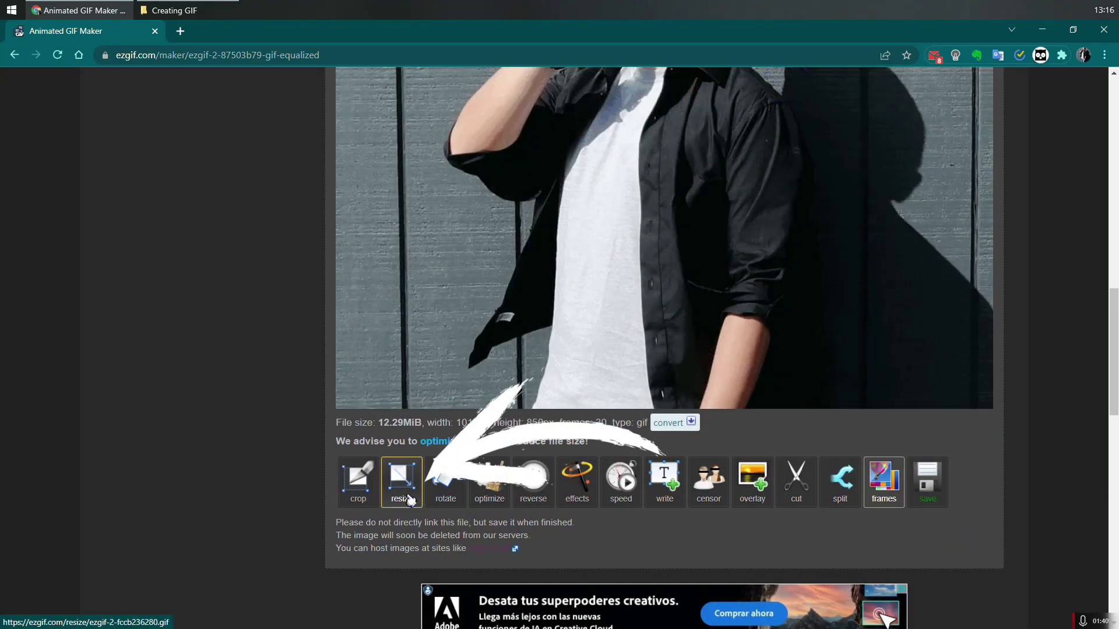
Step: Resize the generated GIF to 50 percent, giving 506×425 px at 3.41MiB
{"action": "left_click", "coordinate": [402, 482]}
{"action": "scroll", "coordinate": [468, 429], "scroll_direction": "down", "scroll_amount": 5}
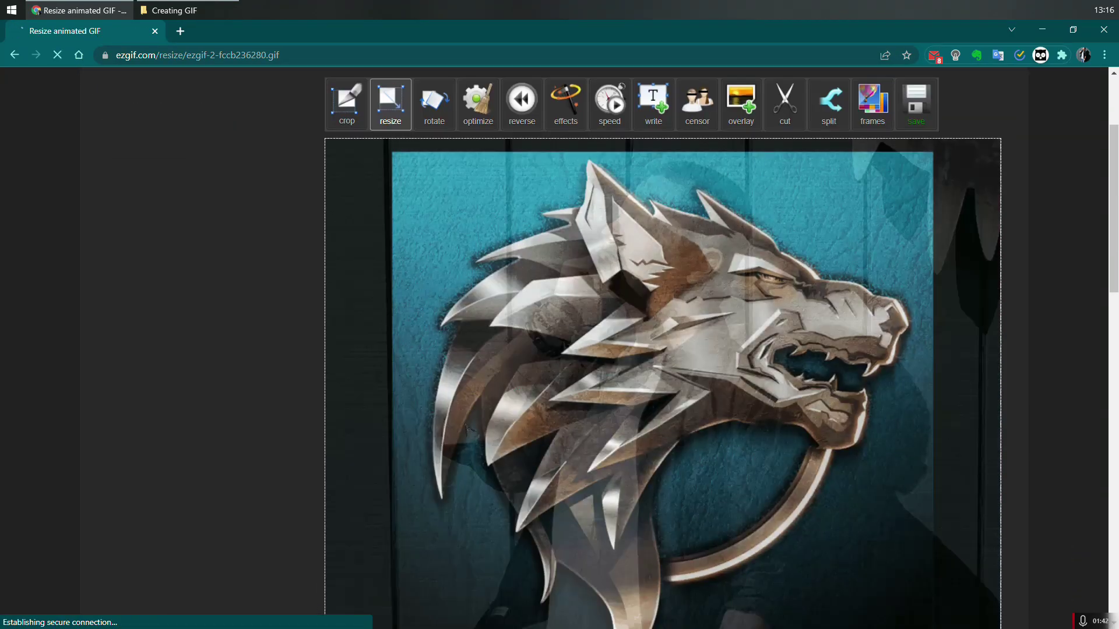
{"action": "scroll", "coordinate": [468, 429], "scroll_direction": "down", "scroll_amount": 2}
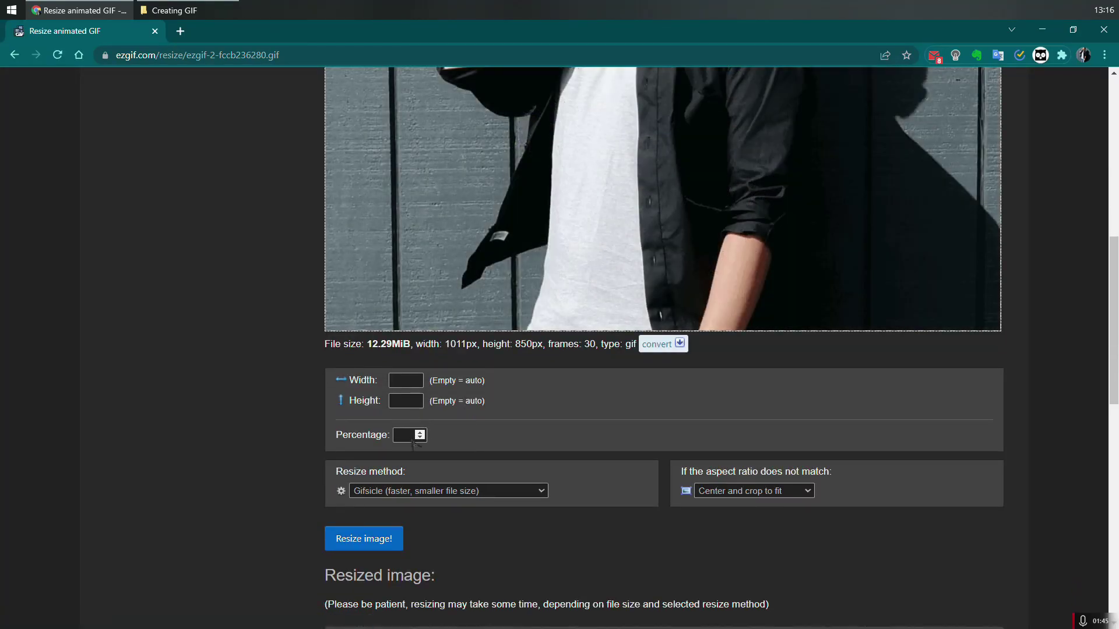
{"action": "left_click", "coordinate": [408, 435]}
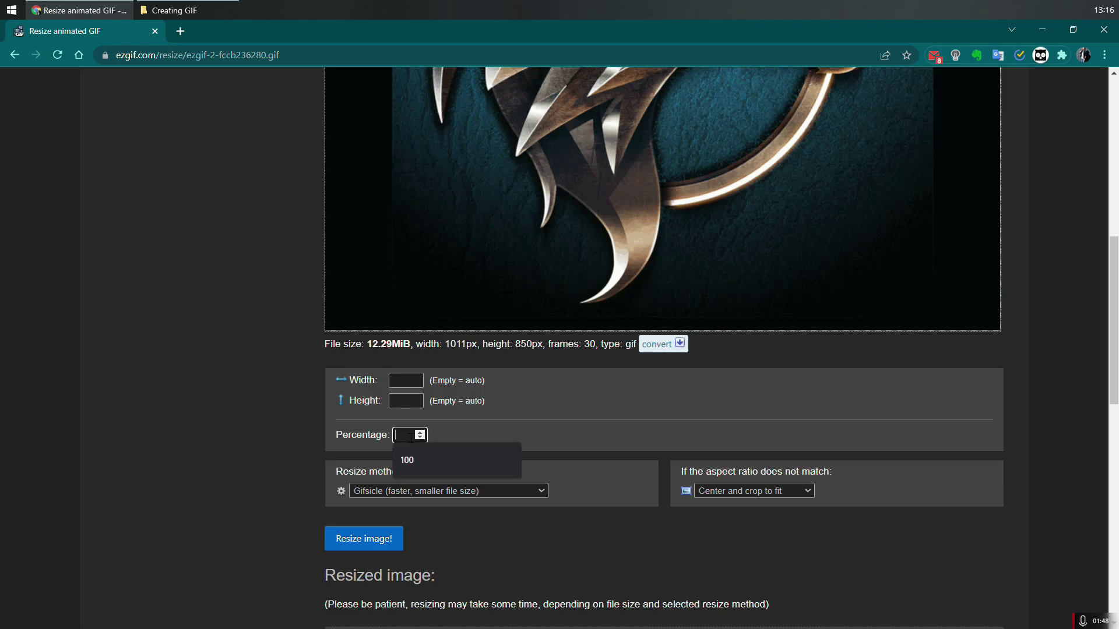
{"action": "type", "text": "50"}
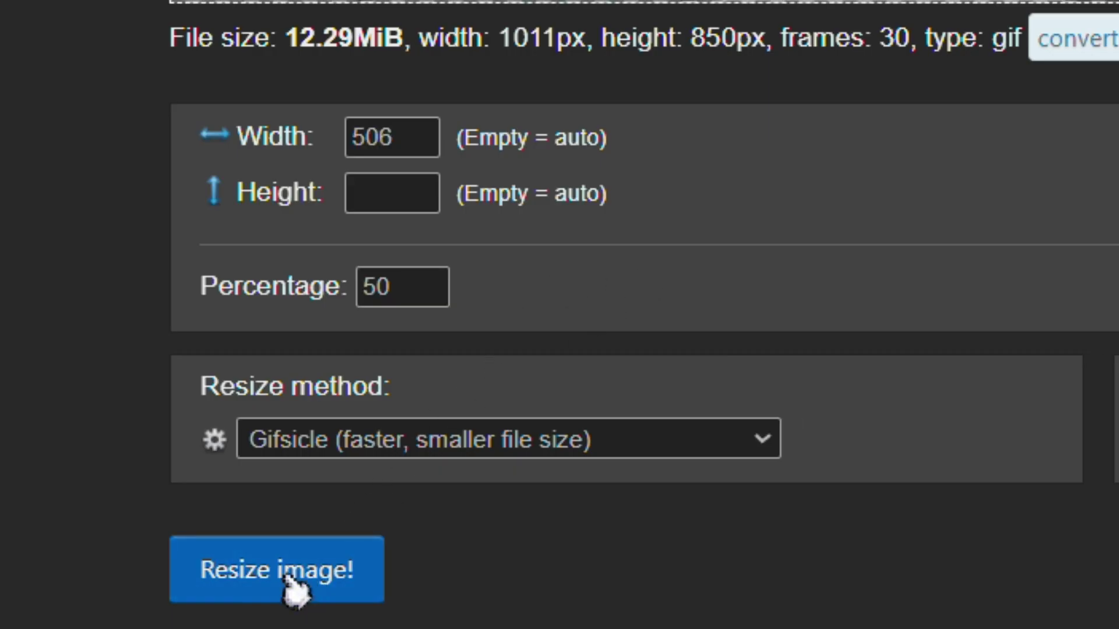
{"action": "left_click", "coordinate": [289, 568]}
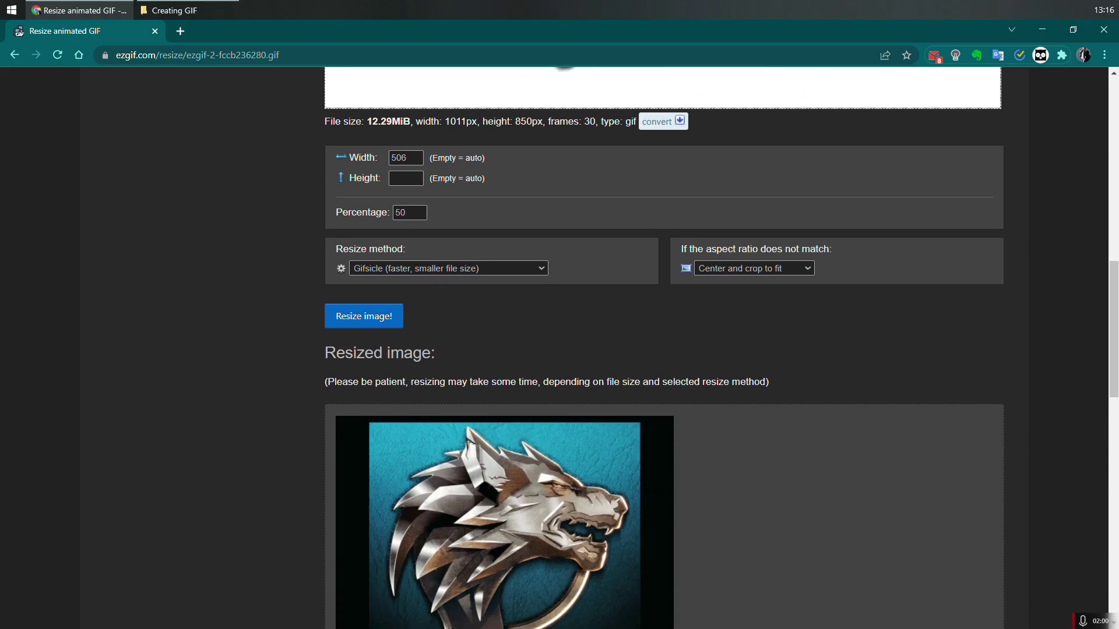
{"action": "scroll", "coordinate": [560, 350], "scroll_direction": "down", "scroll_amount": 3}
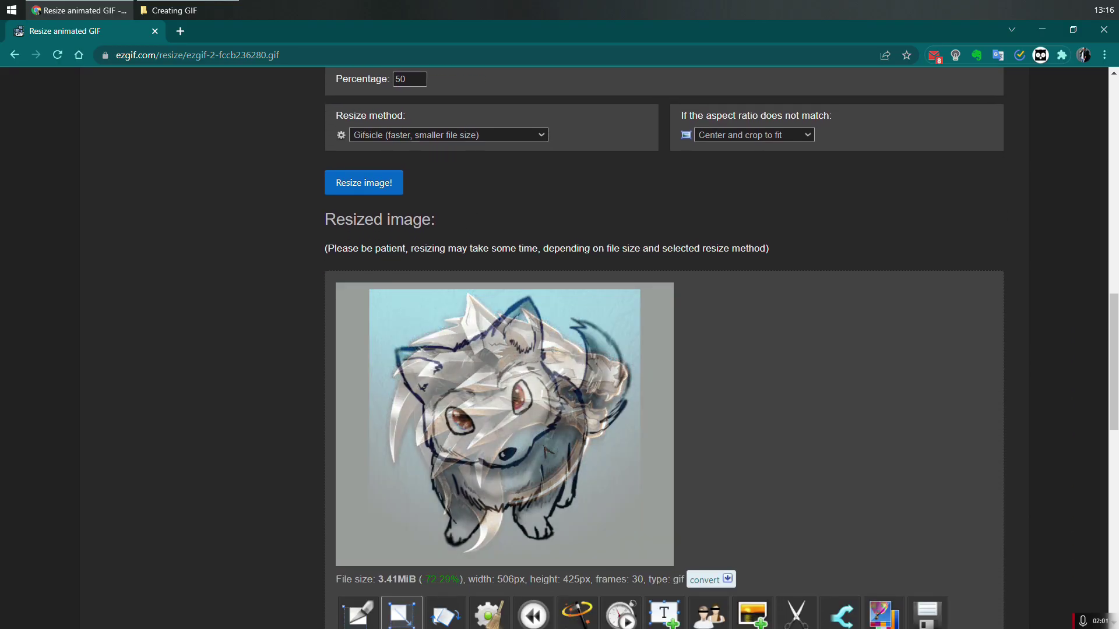
{"action": "scroll", "coordinate": [559, 351], "scroll_direction": "down", "scroll_amount": 3}
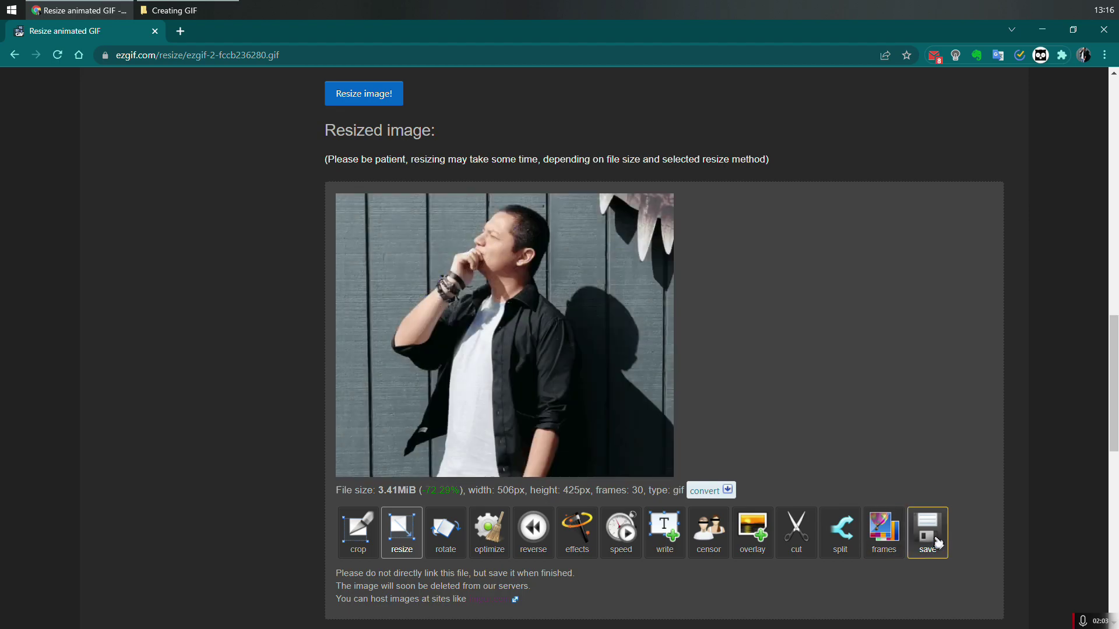
Step: Download the resized GIF as ezgif.com-gif-maker.gif
{"action": "left_click", "coordinate": [928, 533]}
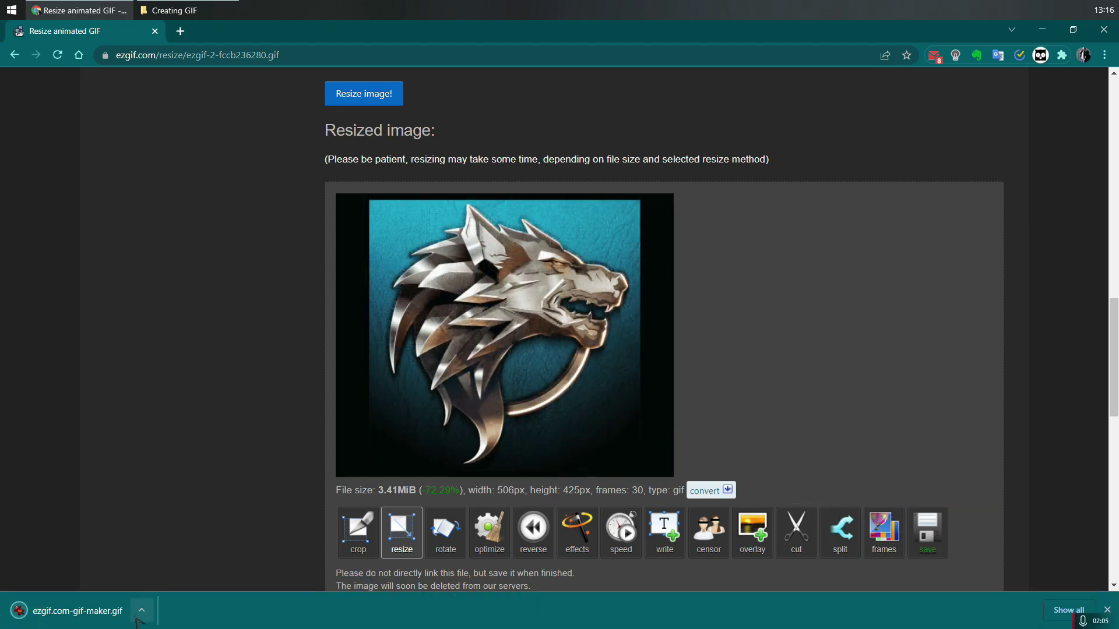
{"action": "left_click", "coordinate": [142, 611]}
{"action": "left_click", "coordinate": [307, 438]}
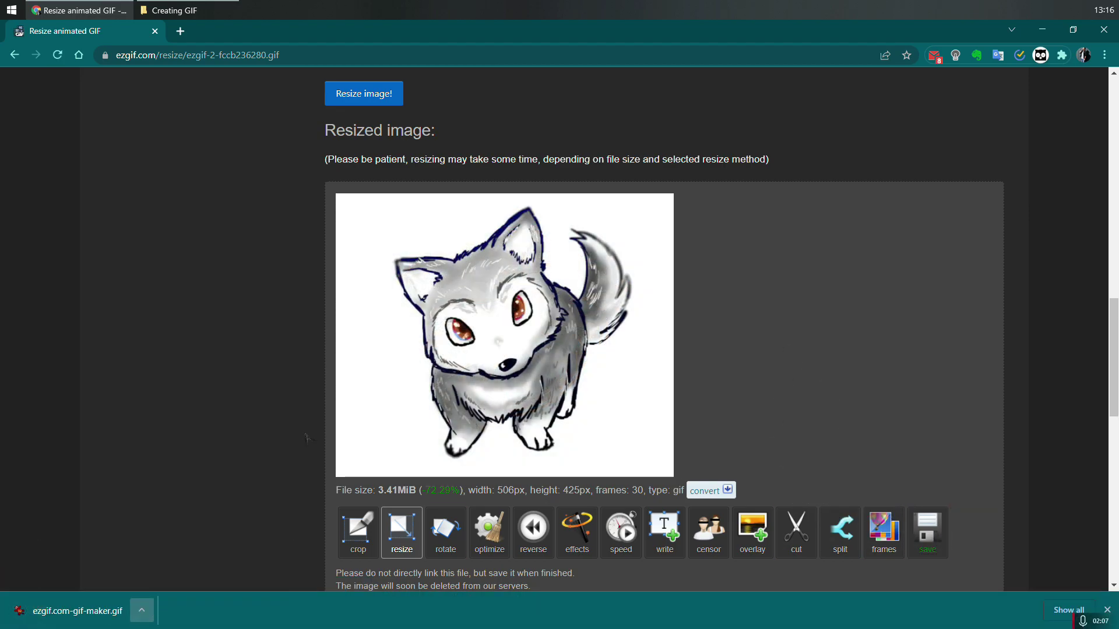
Step: Switch to Discord and reach Edit User Profile through the User Settings gear
{"action": "key", "text": "alt+Tab"}
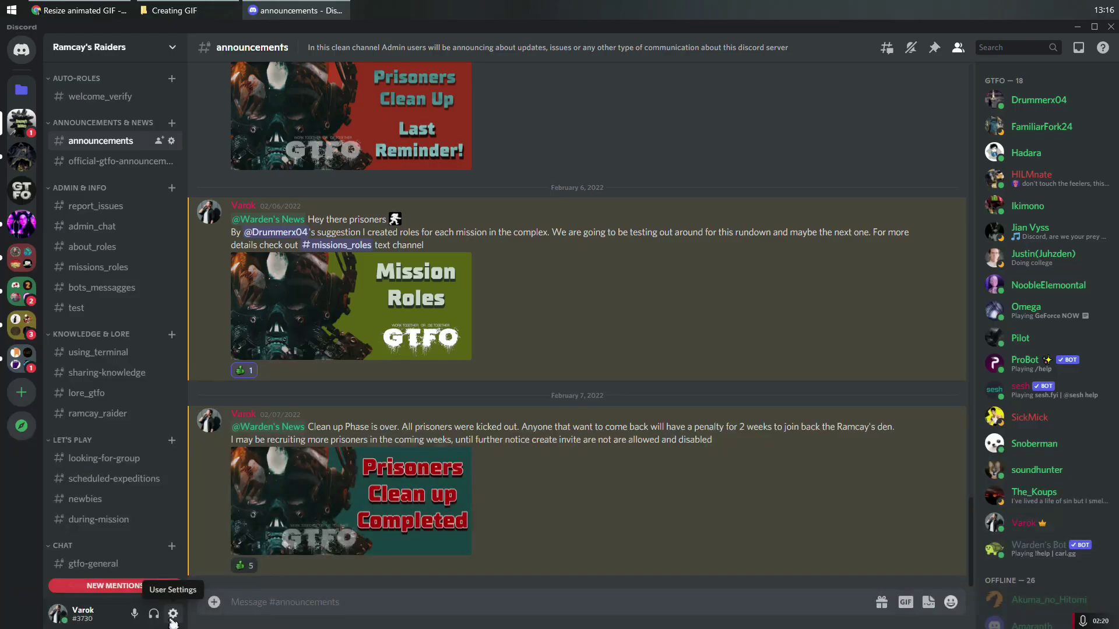
{"action": "left_click", "coordinate": [251, 591]}
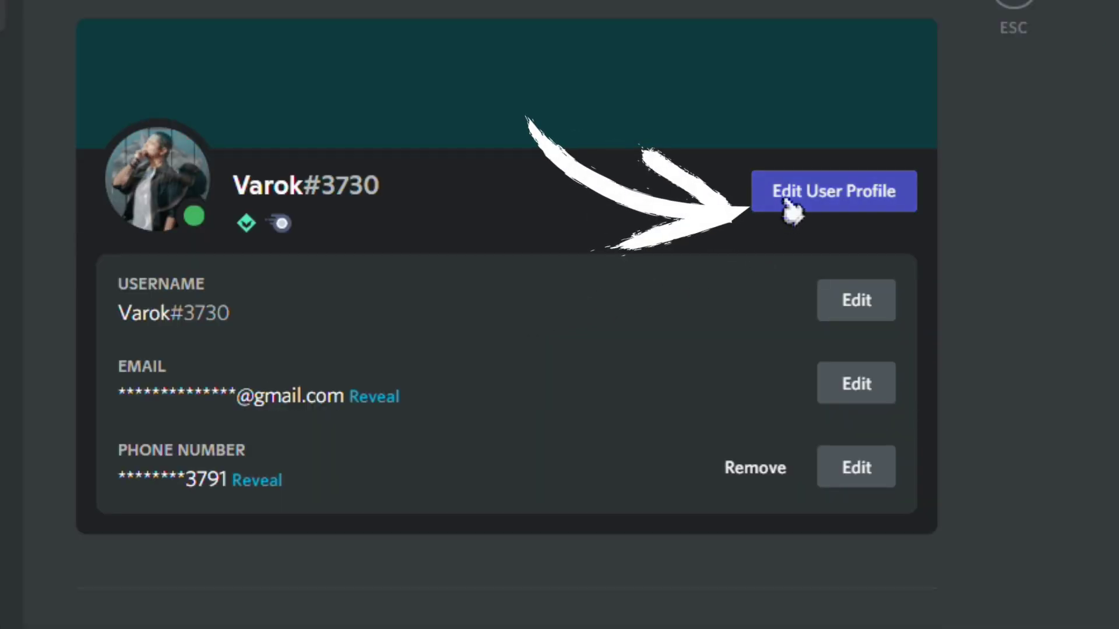
{"action": "left_click", "coordinate": [757, 174]}
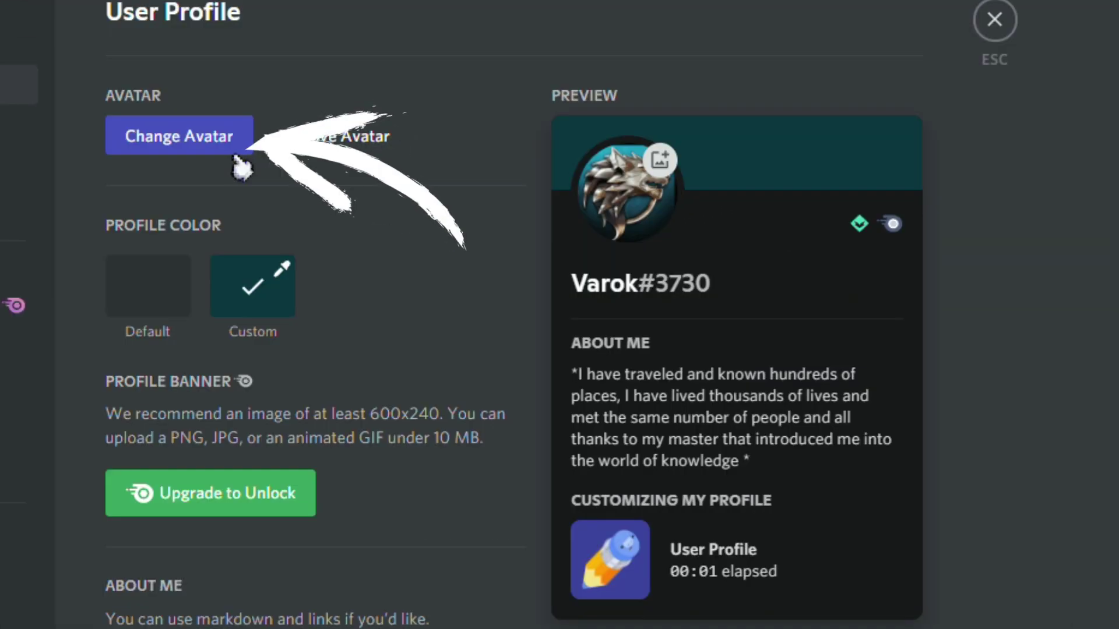
Step: Set ezgif.com-gif-maker.gif from the CMD folder as the avatar and save the profile
{"action": "left_click", "coordinate": [228, 147]}
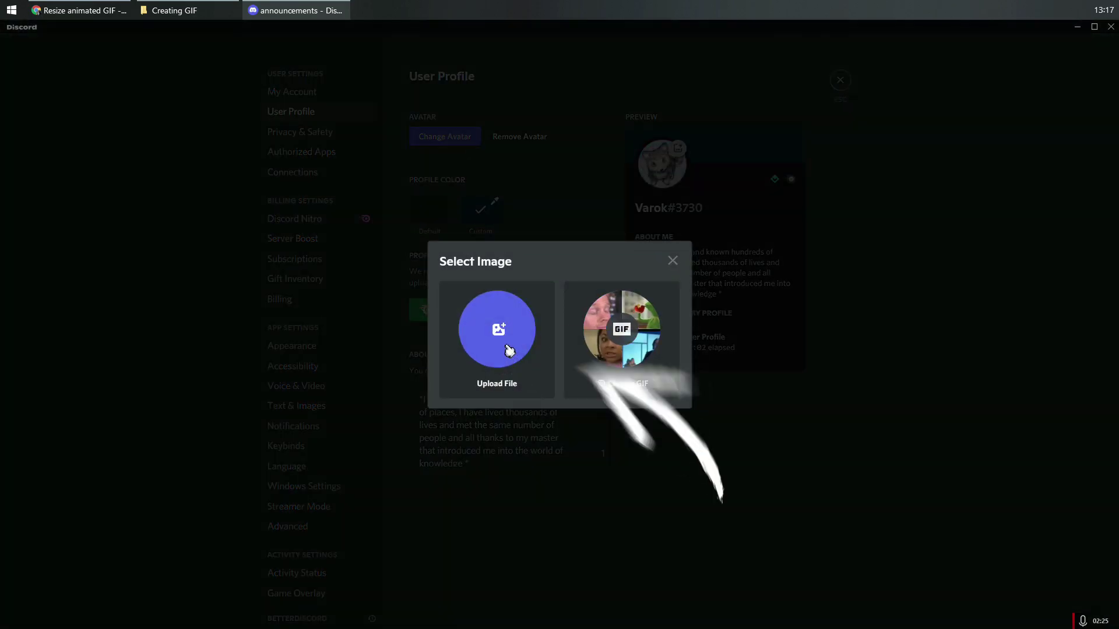
{"action": "left_click", "coordinate": [508, 350]}
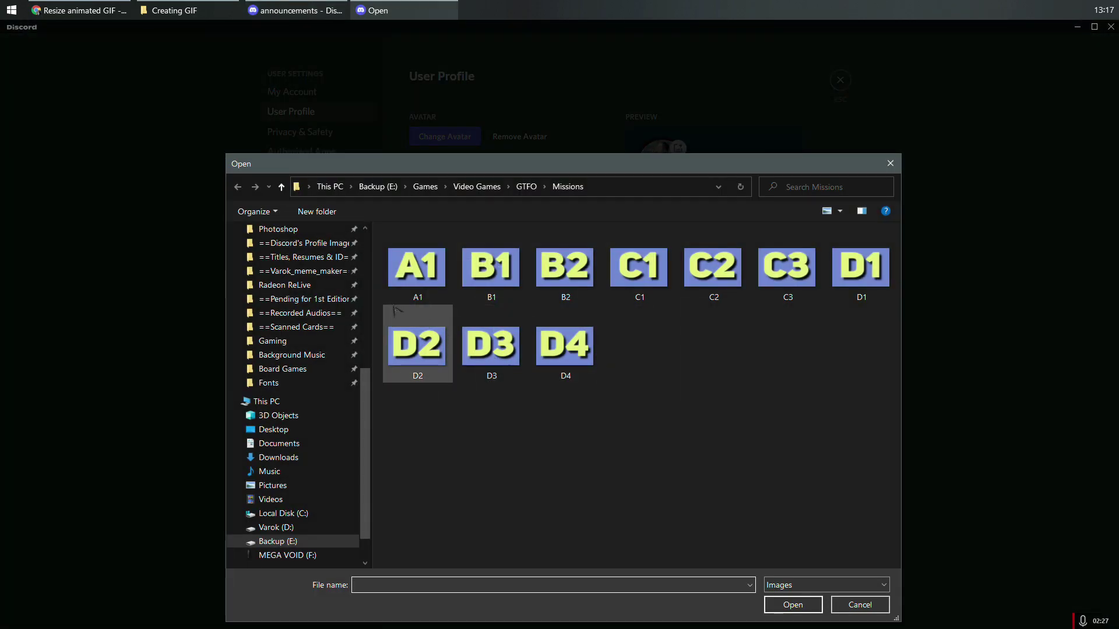
{"action": "scroll", "coordinate": [298, 262], "scroll_direction": "up", "scroll_amount": 5}
{"action": "left_click", "coordinate": [268, 267]}
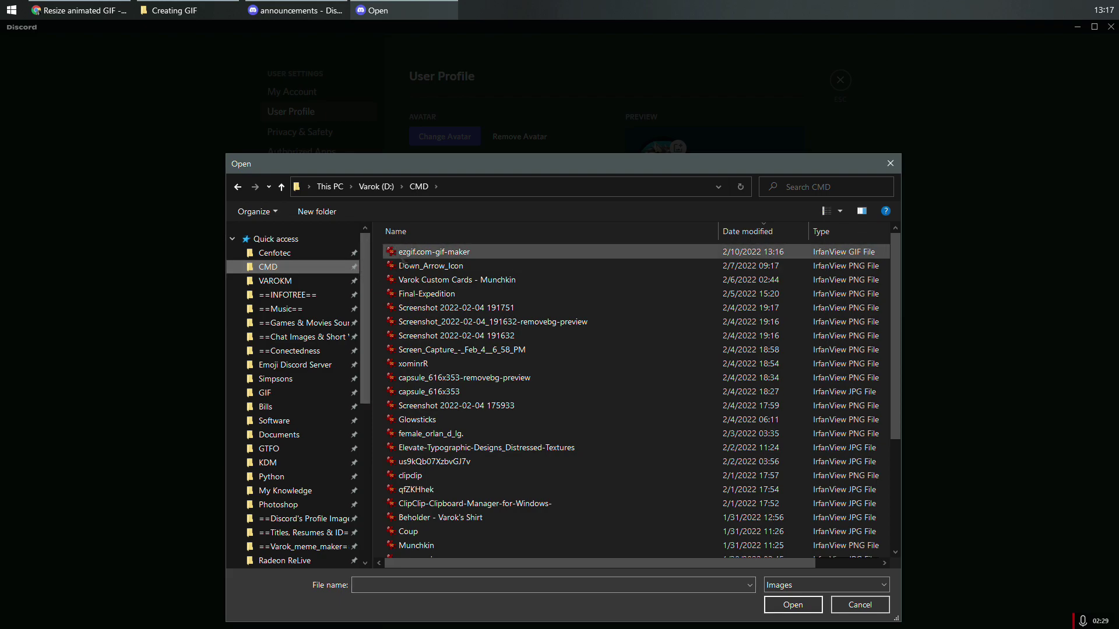
{"action": "left_click", "coordinate": [434, 251]}
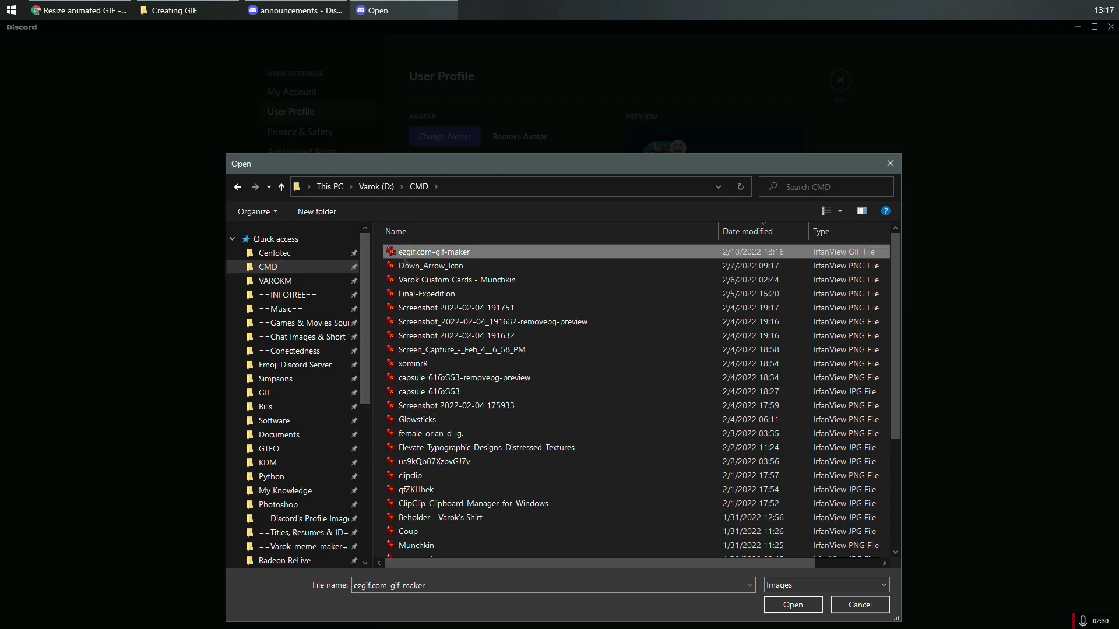
{"action": "double_click", "coordinate": [656, 255]}
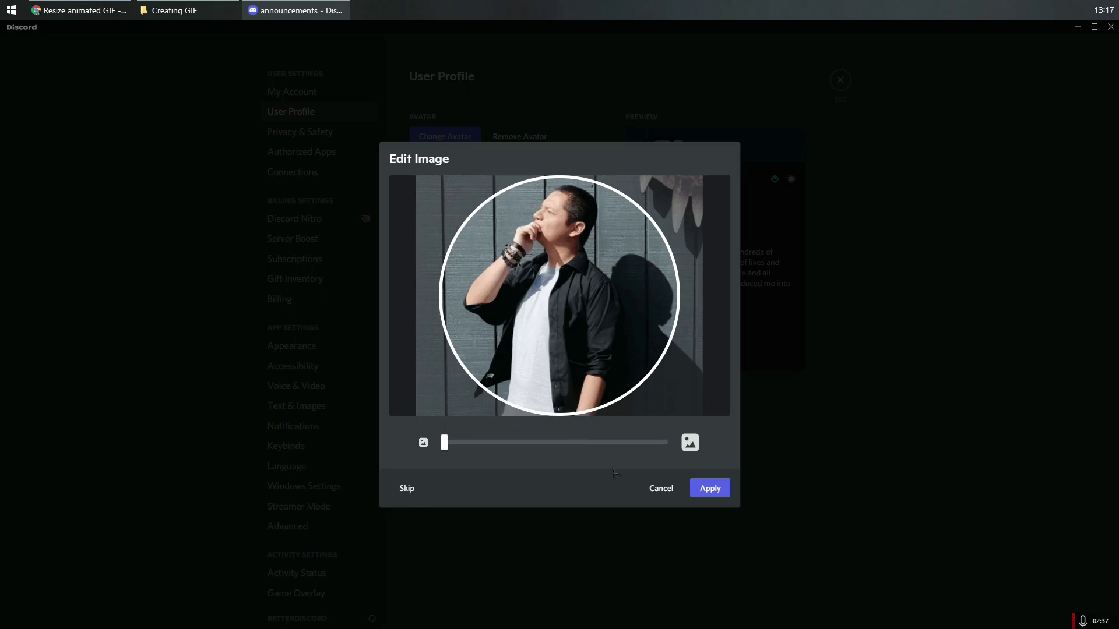
{"action": "left_click", "coordinate": [710, 488]}
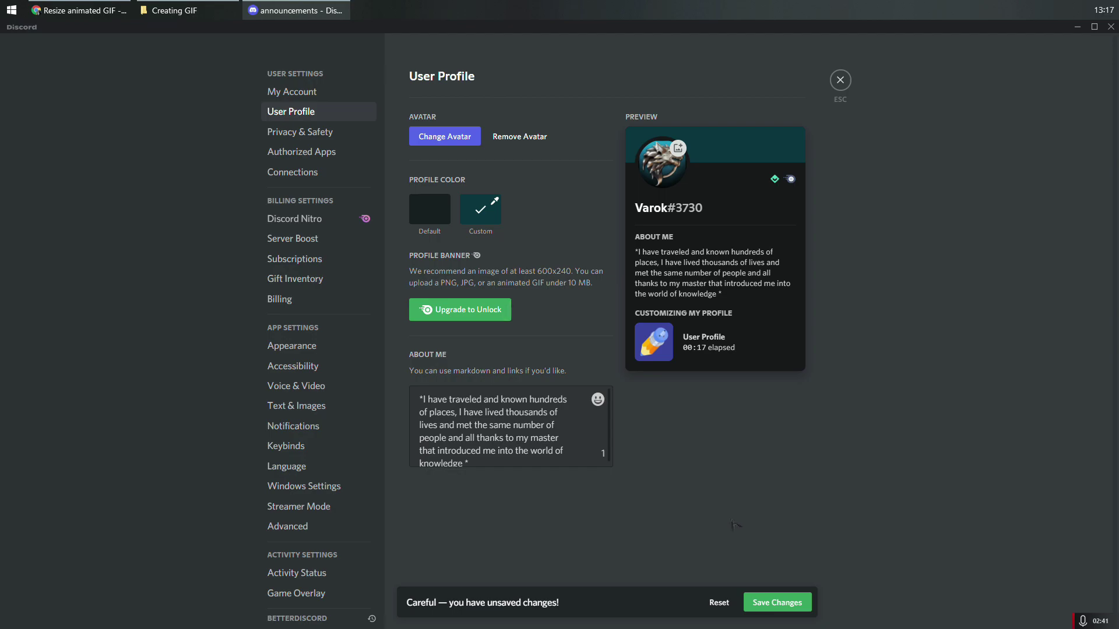
{"action": "left_click", "coordinate": [777, 602]}
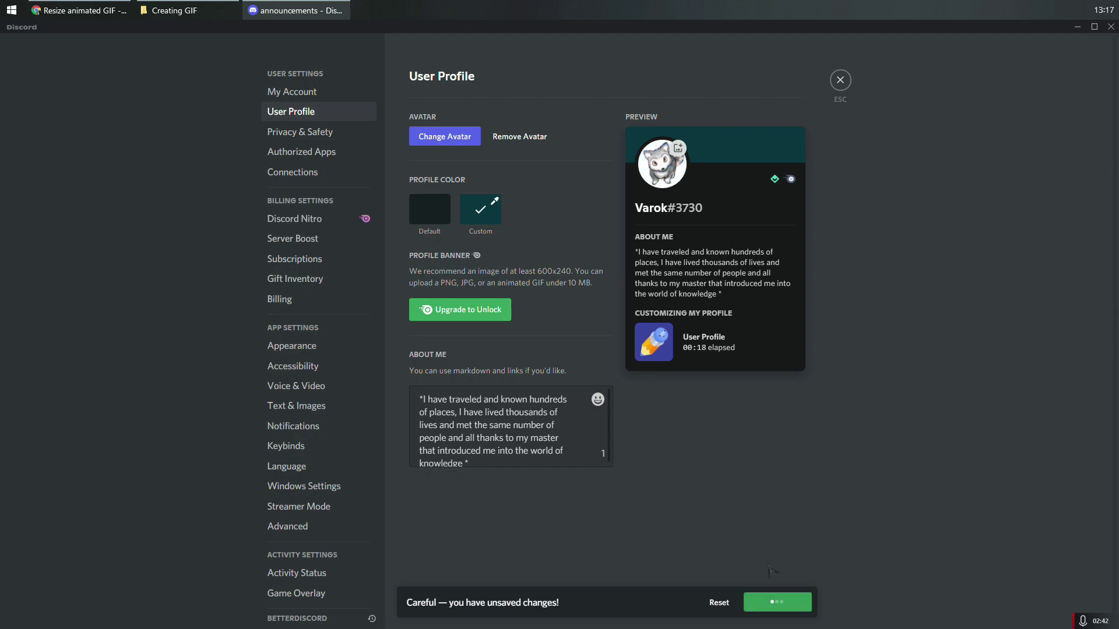